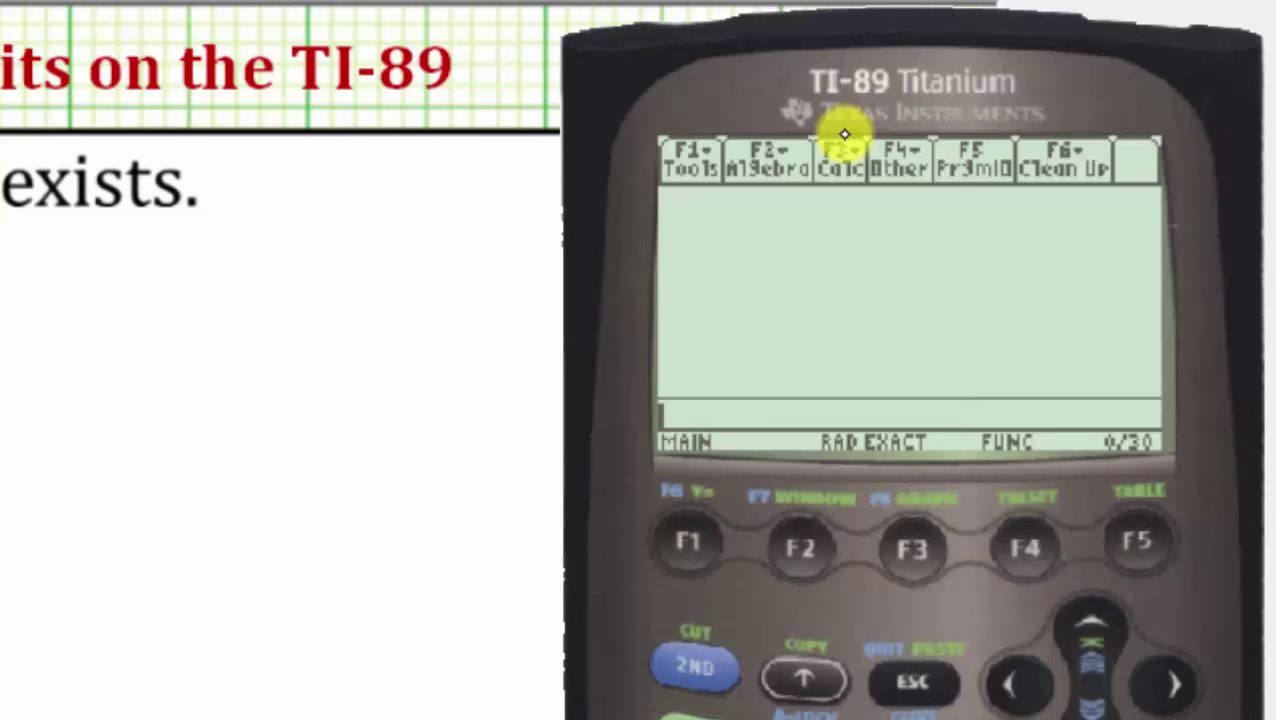
Paste limit( onto the home screen entry line from the F3 Calc menu
left_click(931, 553)
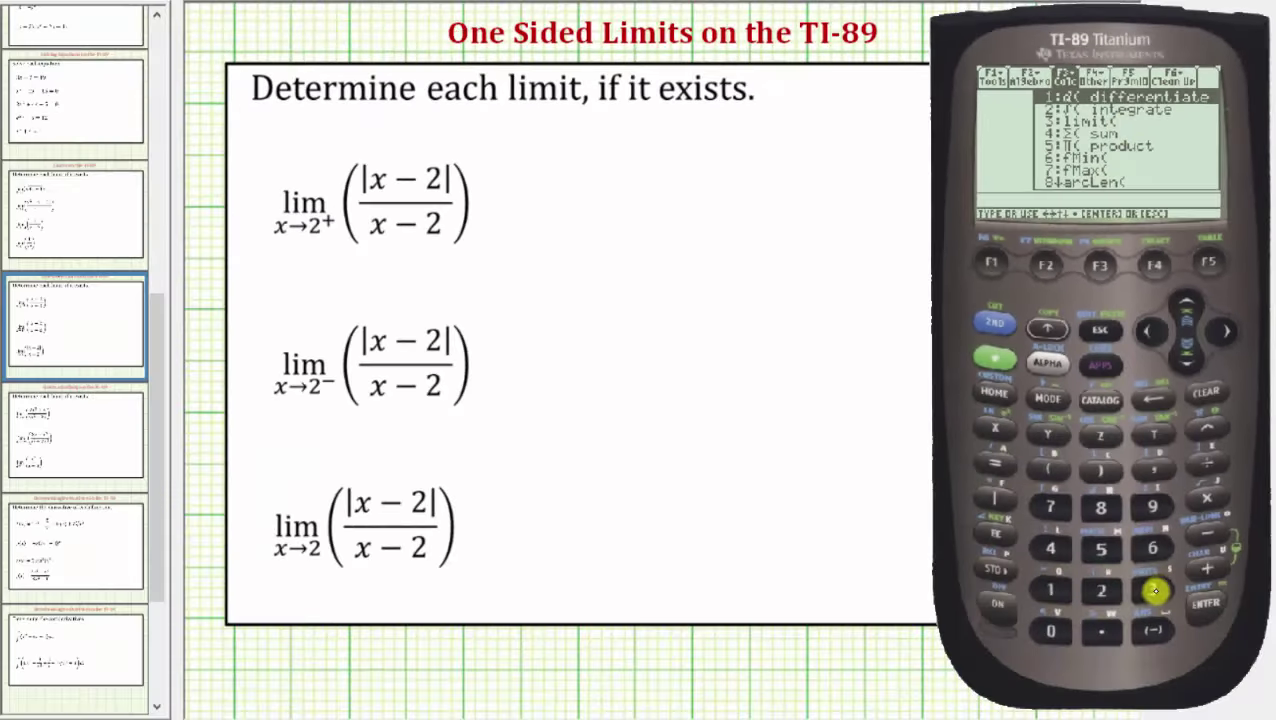
left_click(1154, 591)
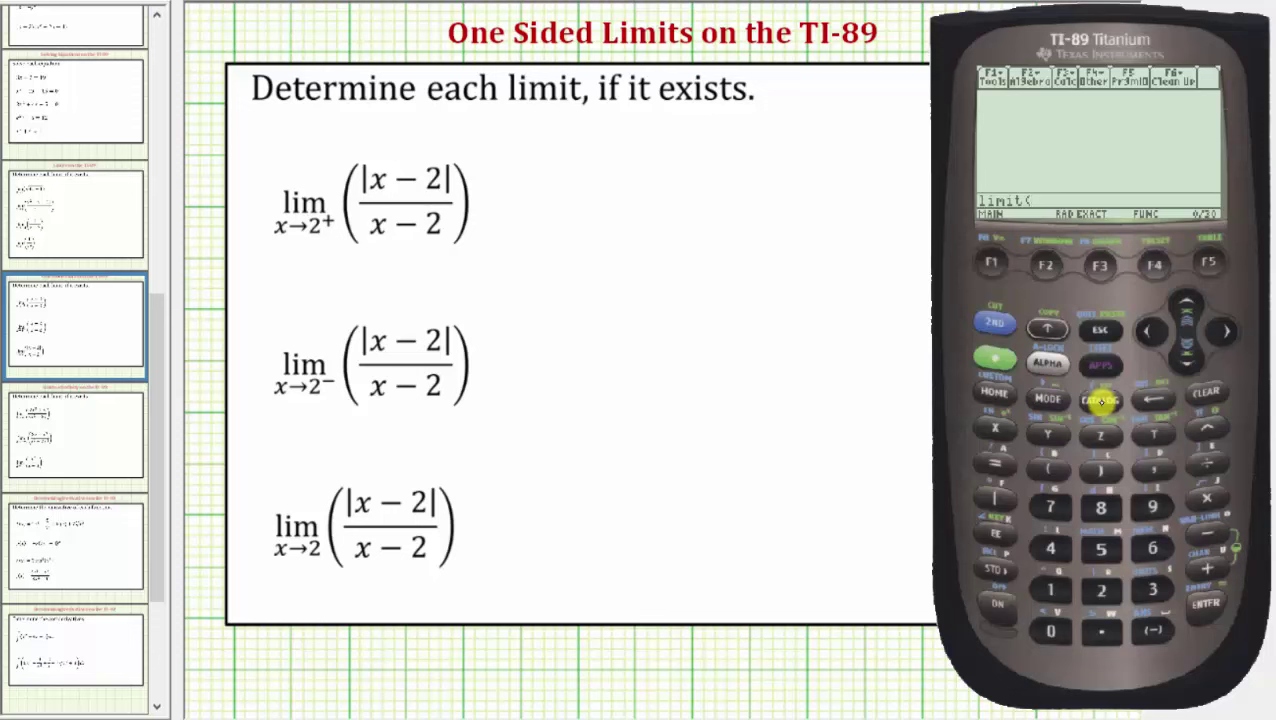
Enter the expression abs(x-2)/(x-2) inside limit(, using abs( from the CATALOG
left_click(1100, 402)
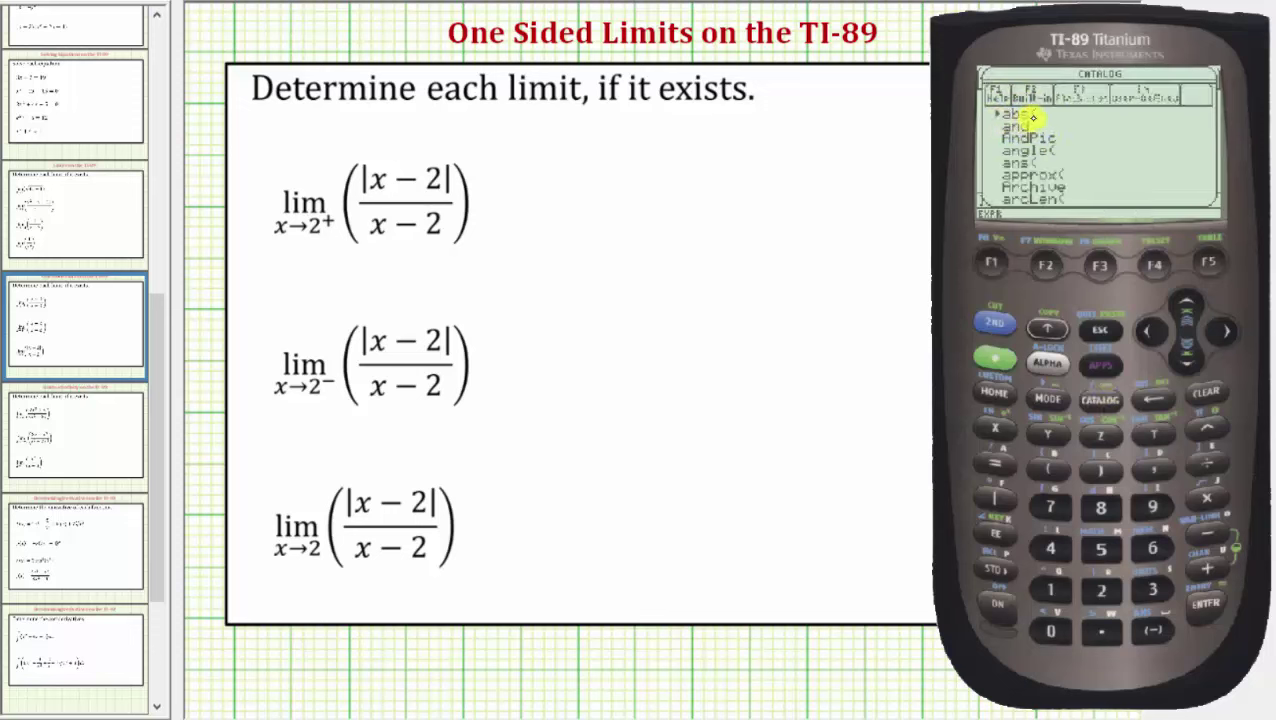
left_click(1210, 604)
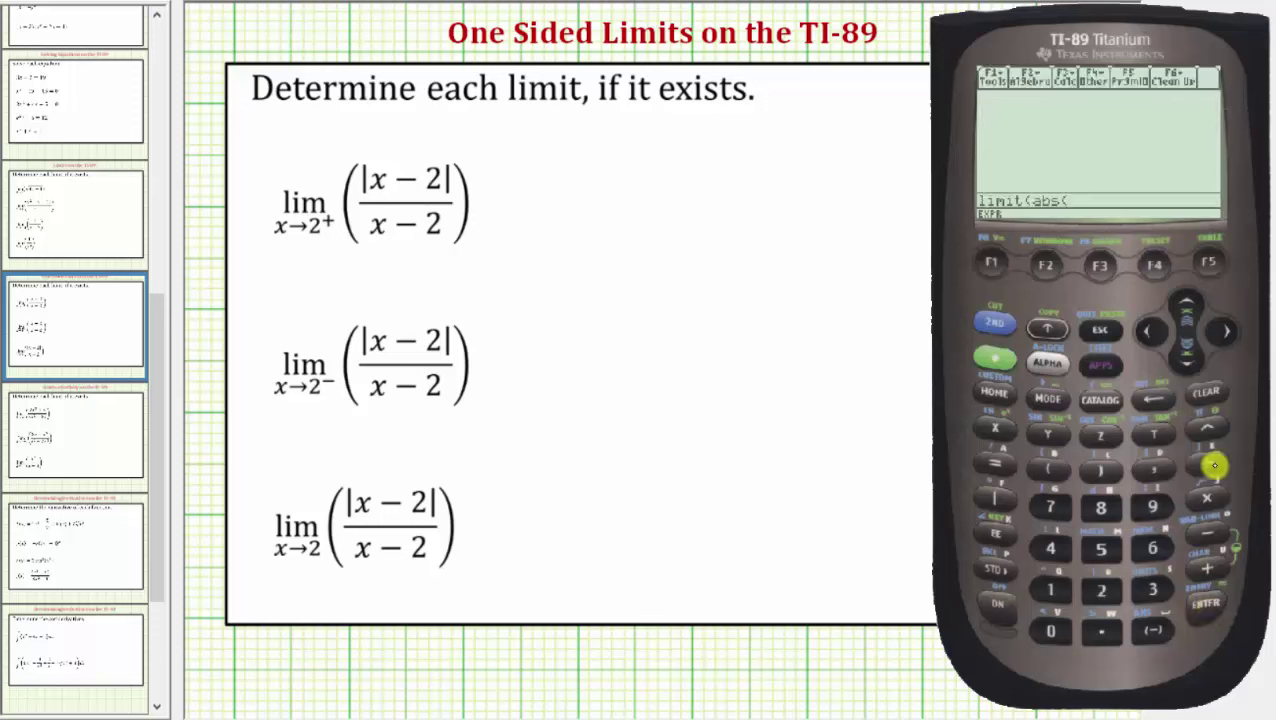
left_click(995, 428)
left_click(1101, 590)
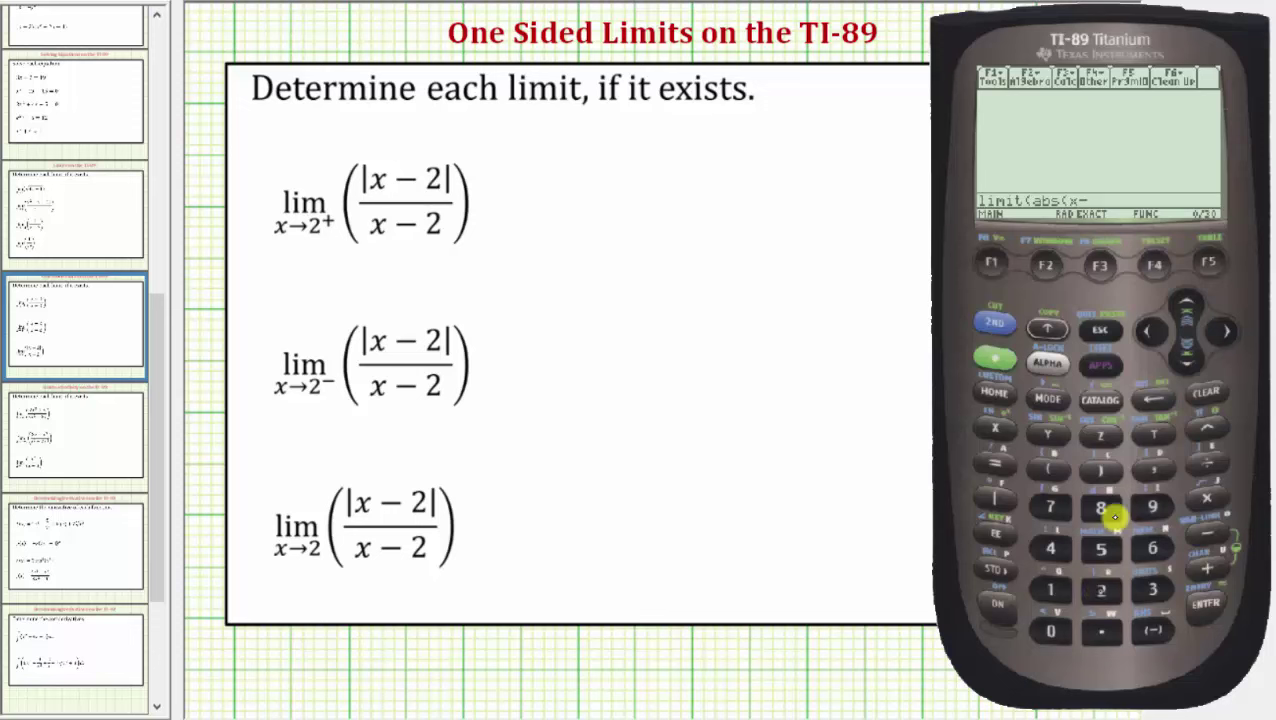
left_click(1101, 470)
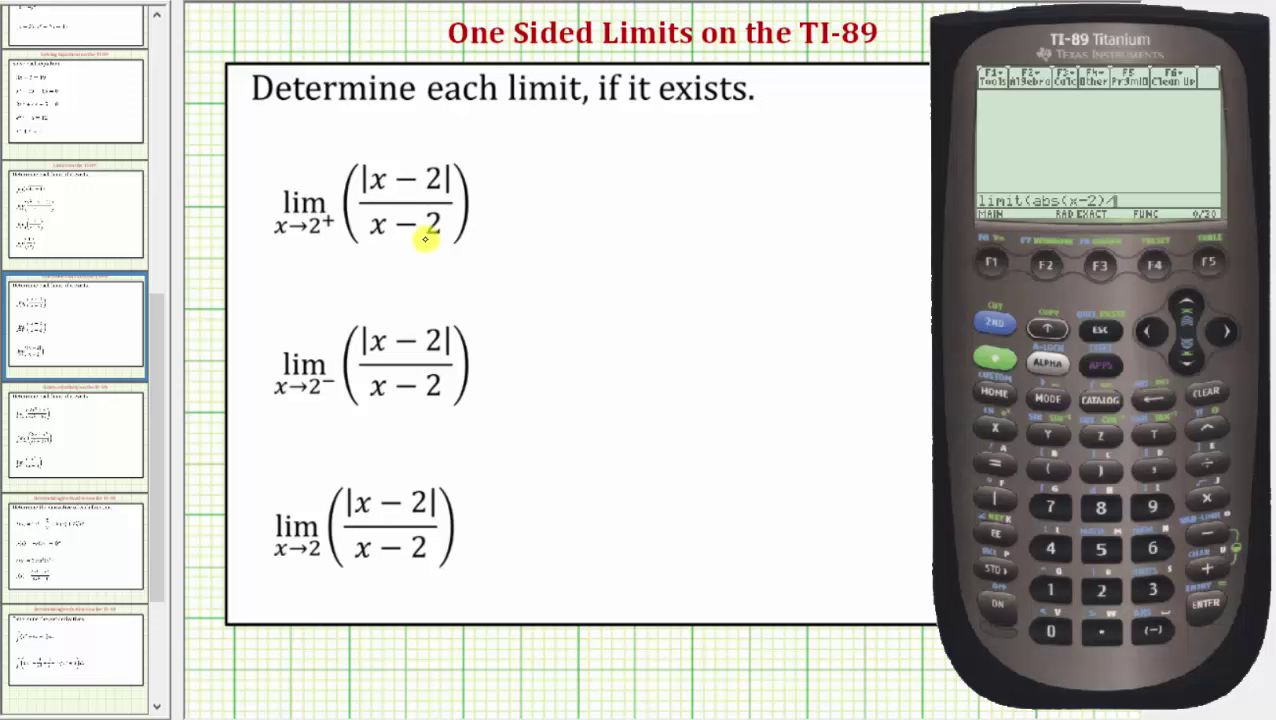
left_click(1048, 468)
left_click(996, 429)
left_click(1210, 527)
left_click(1100, 588)
left_click(1105, 470)
Add the arguments x, 2, 1 and evaluate the right-hand limit, which returns 1
left_click(1152, 468)
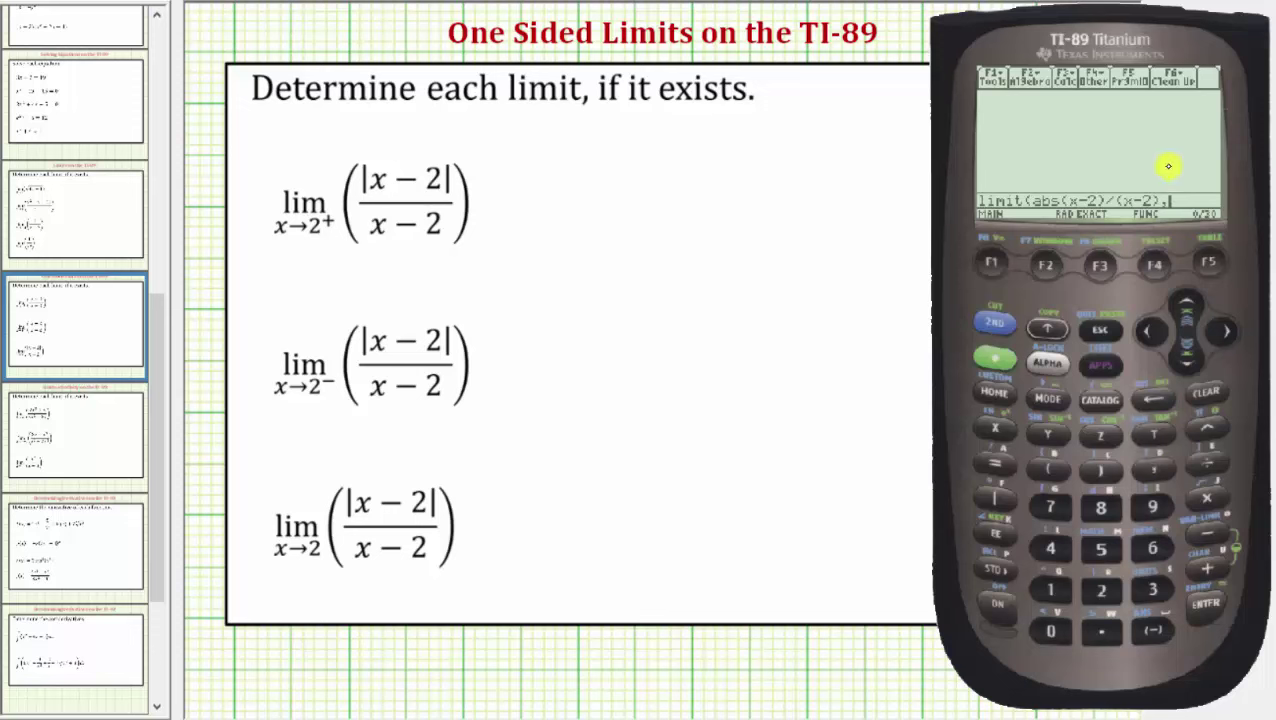
left_click(1000, 428)
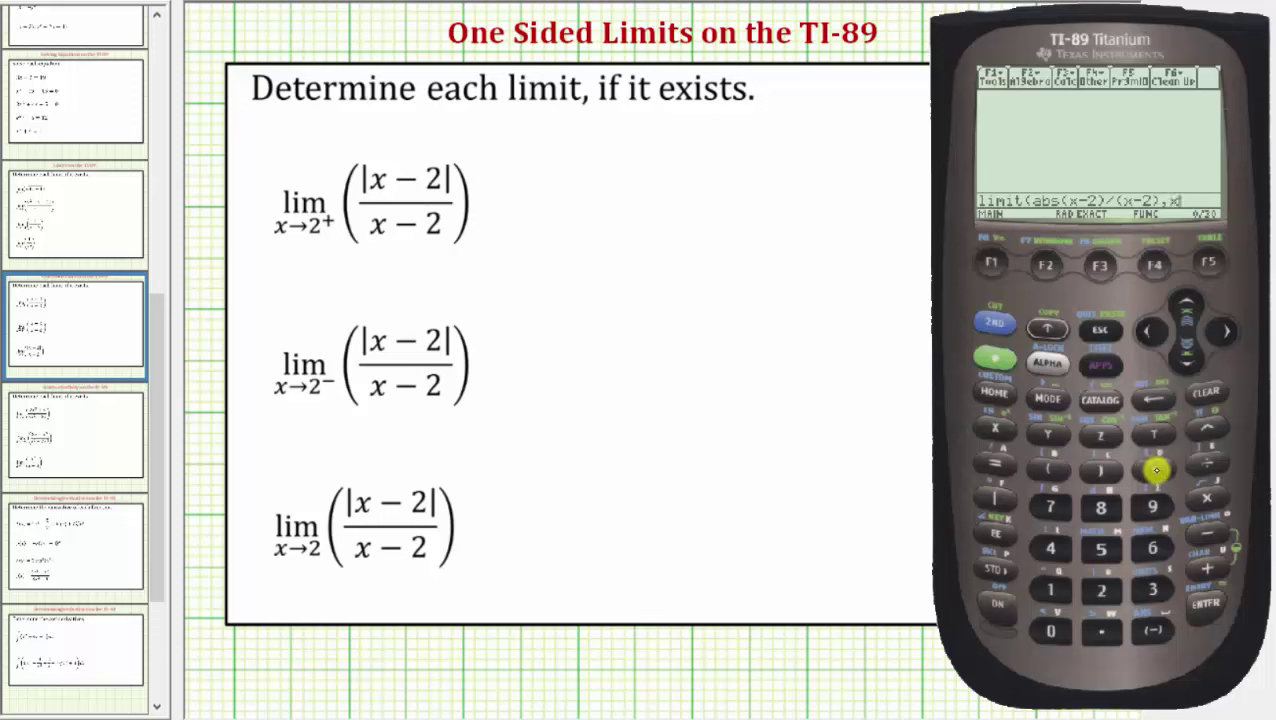
left_click(1152, 468)
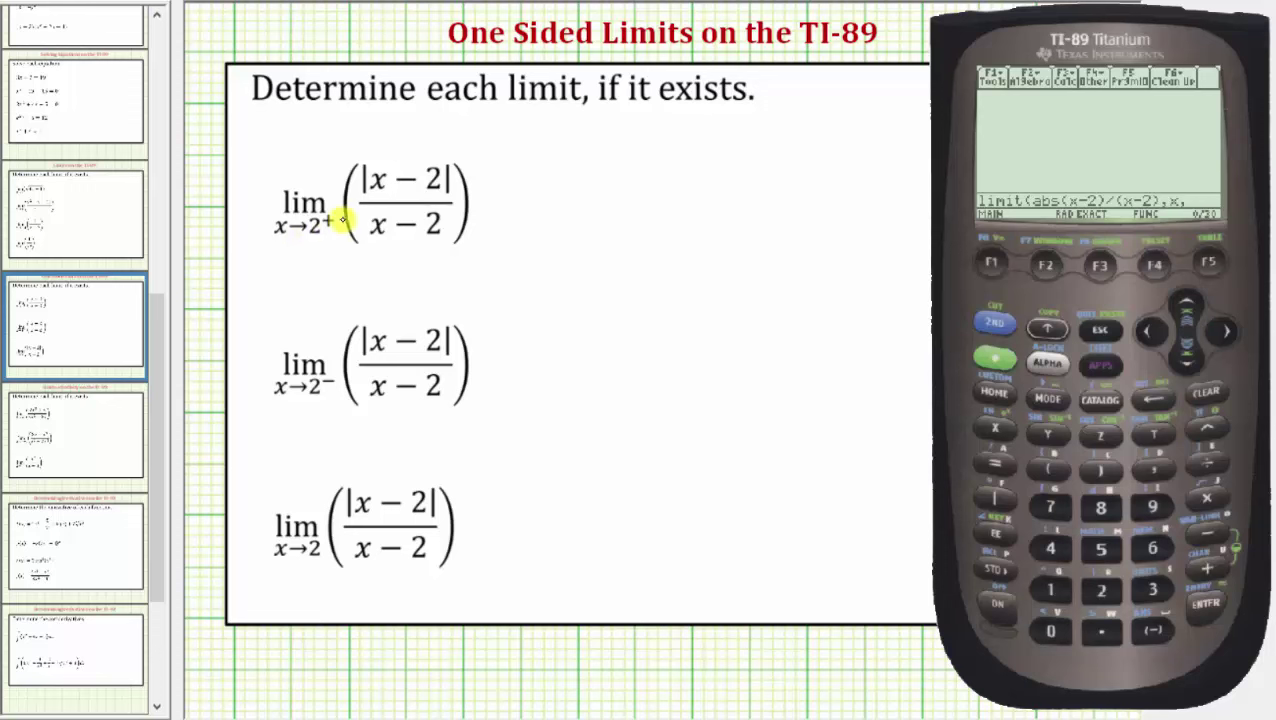
left_click(1100, 590)
left_click(1152, 468)
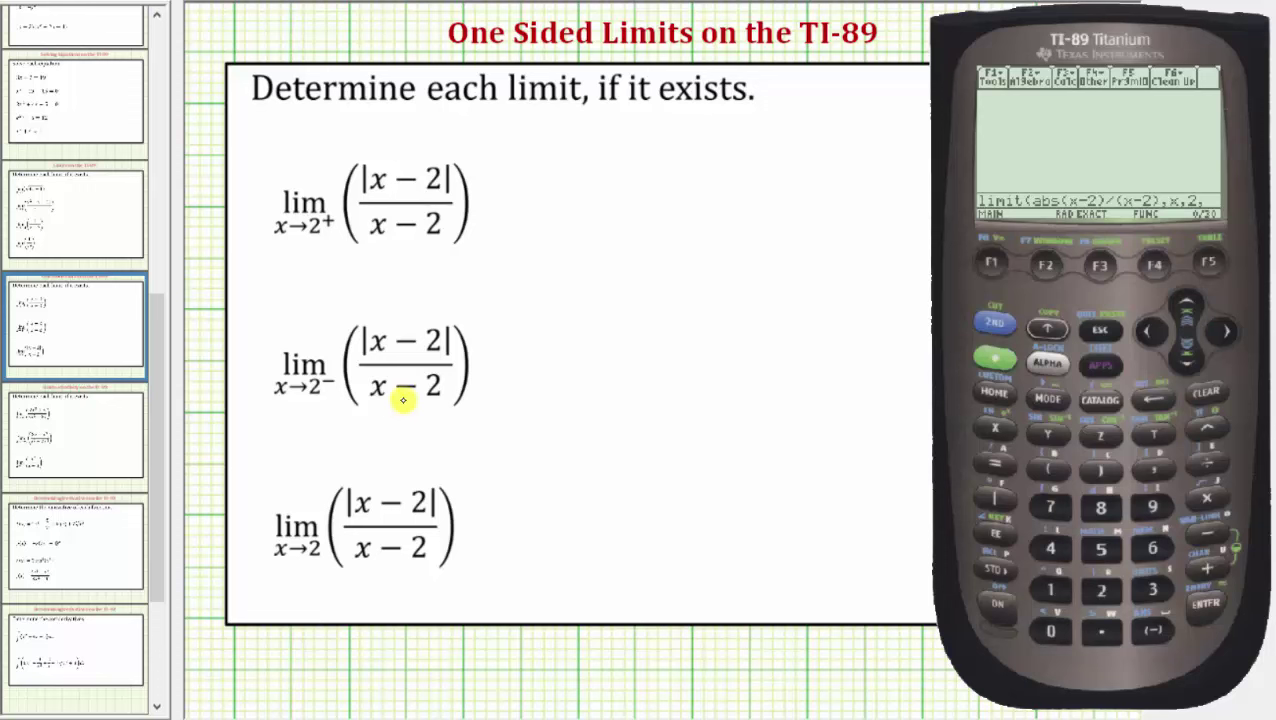
left_click(1052, 590)
left_click(1117, 471)
left_click(1206, 600)
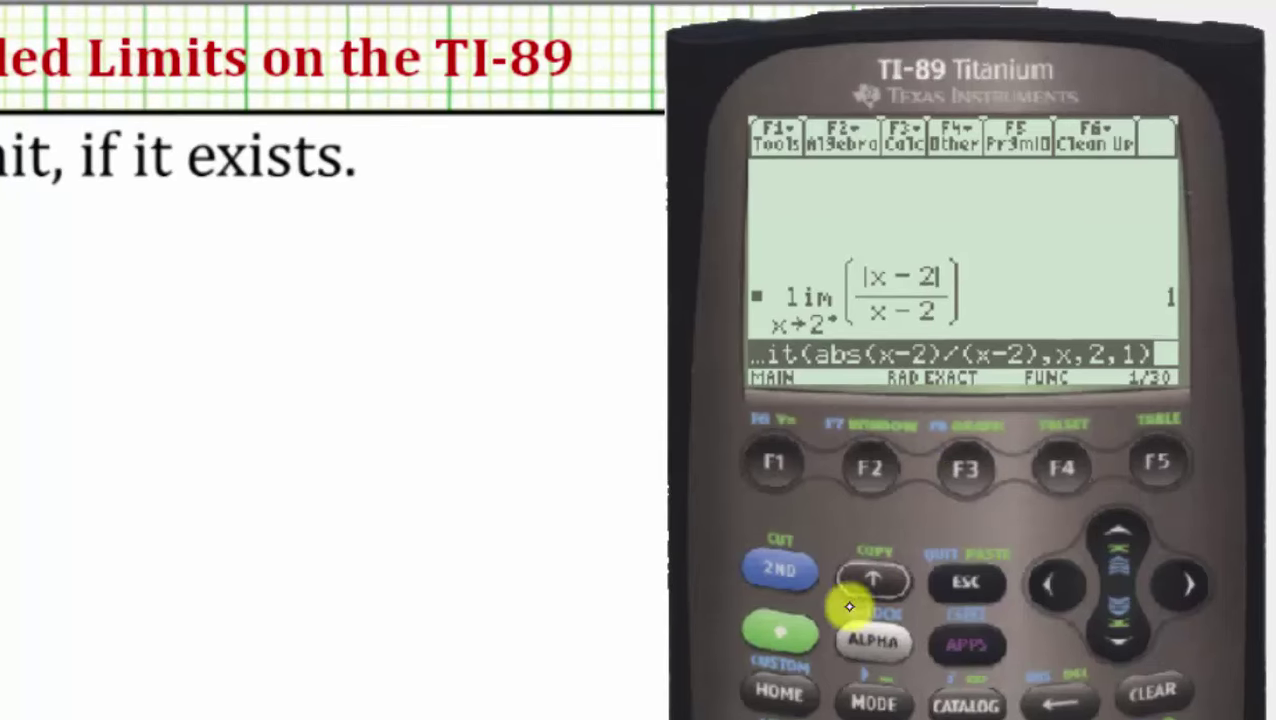
left_click(789, 631)
left_click(966, 468)
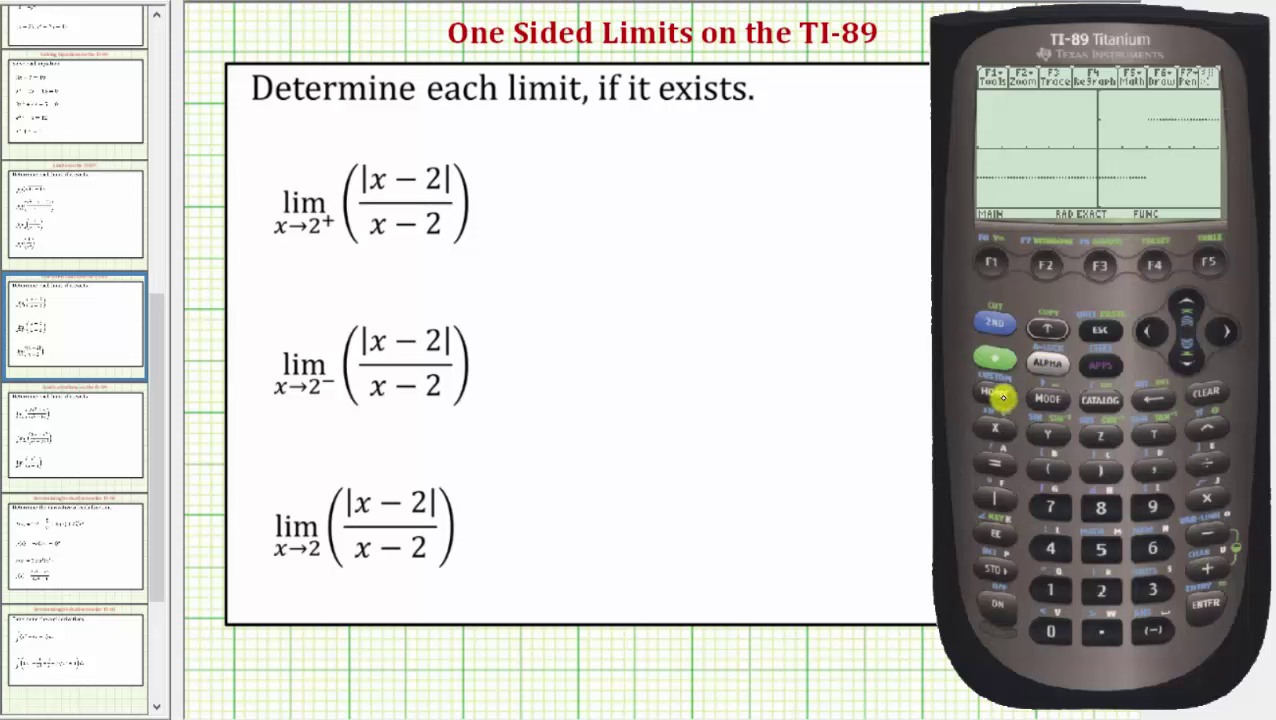
left_click(908, 511)
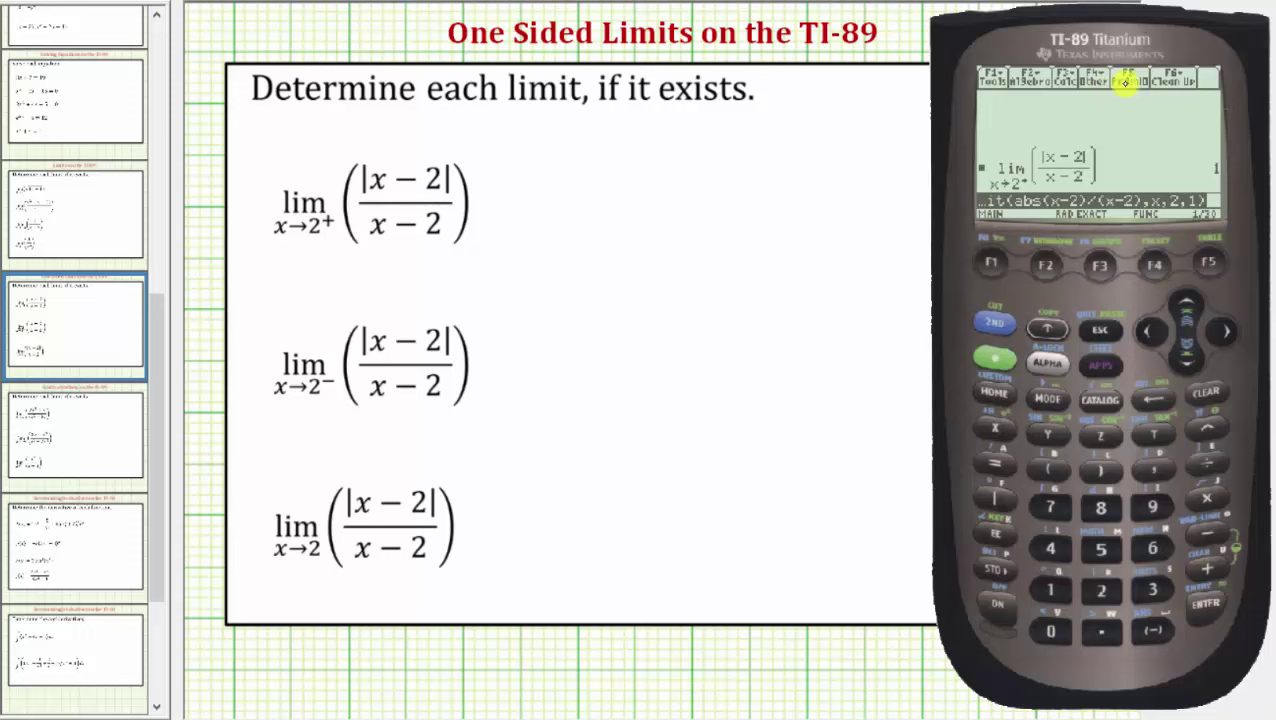
Start a new limit( entry with abs(x-2) as the numerator
left_click(1104, 276)
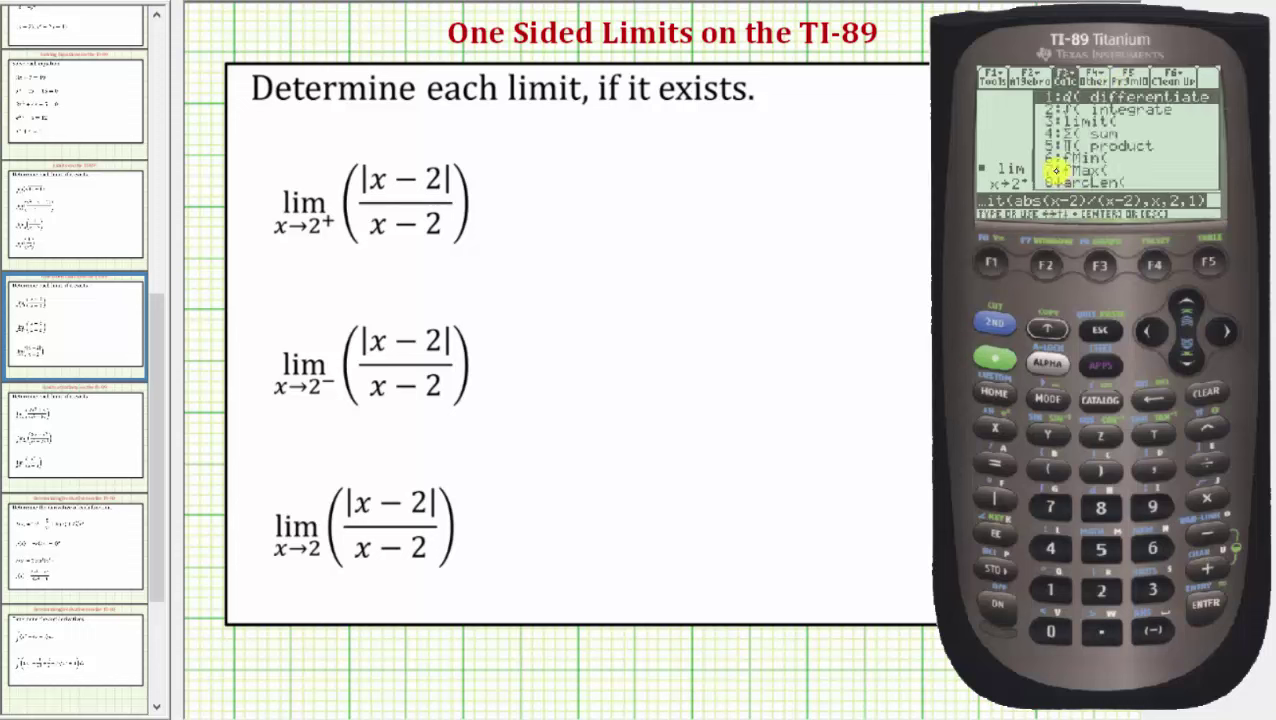
left_click(1155, 598)
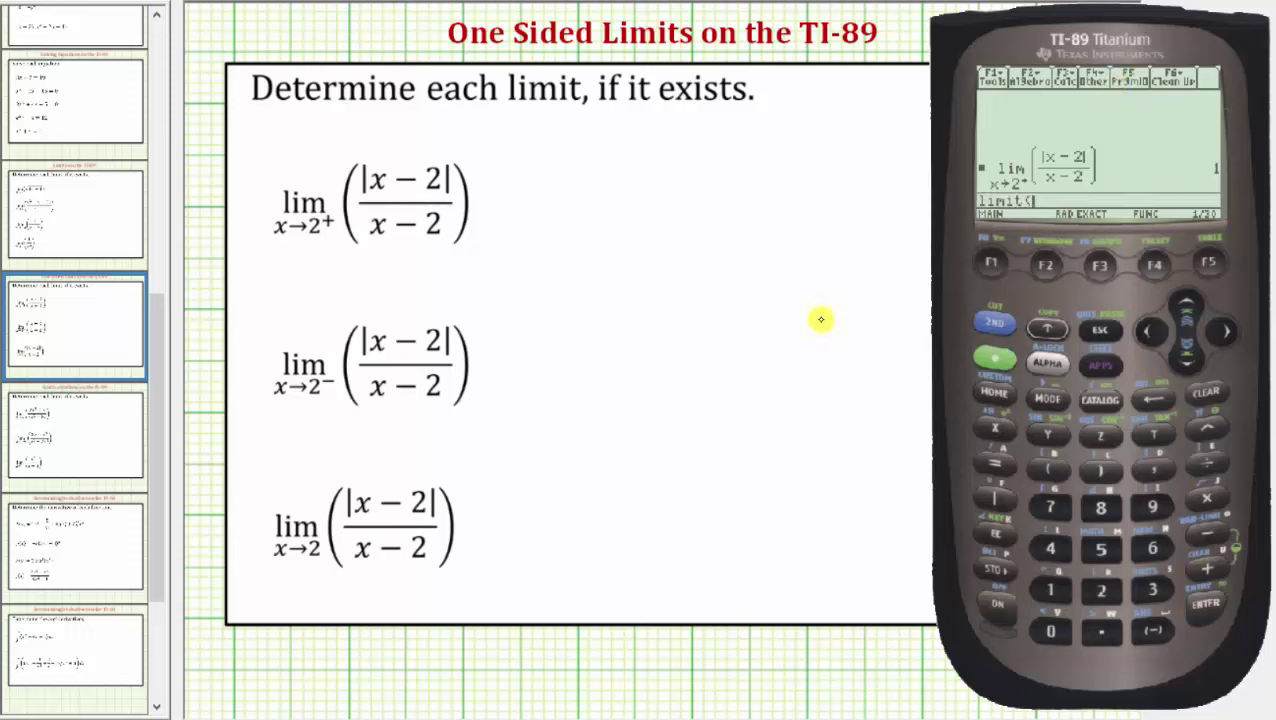
left_click(1100, 400)
left_click(1206, 605)
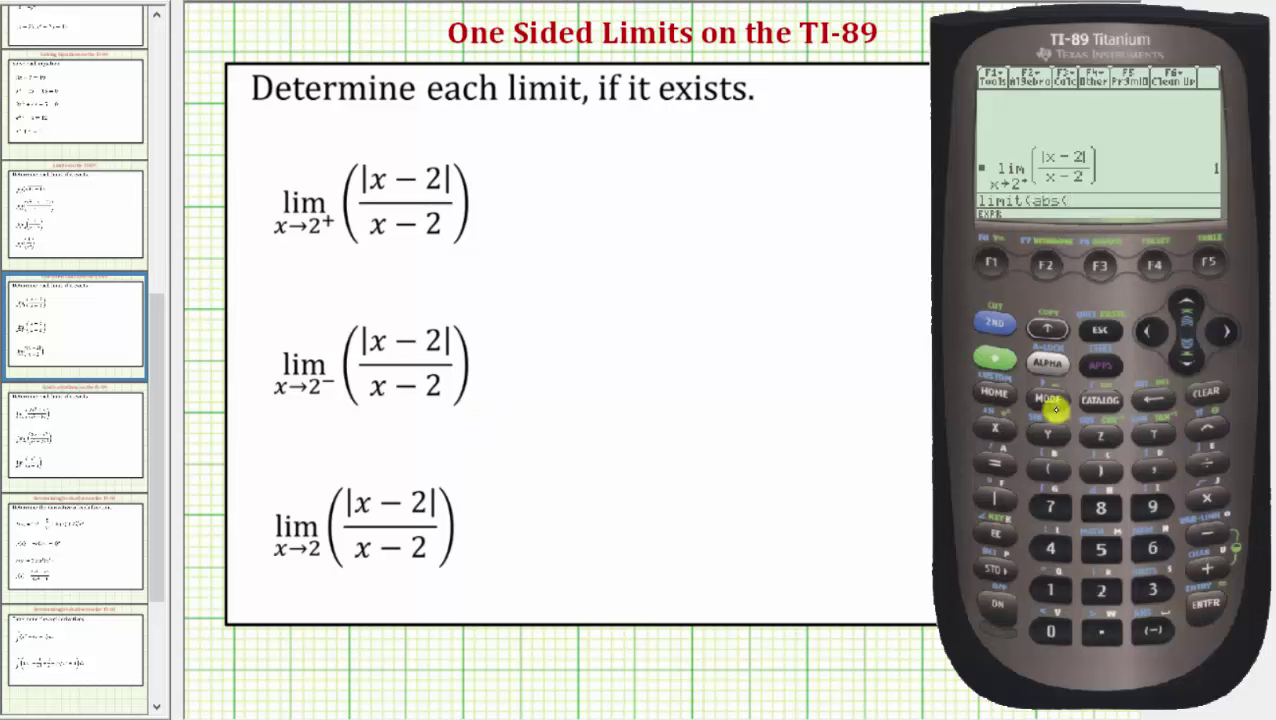
left_click(1003, 430)
left_click(1210, 537)
left_click(1101, 585)
left_click(1102, 468)
Divide the numerator by (x-2) to complete abs(x-2)/(x-2)
left_click(1208, 466)
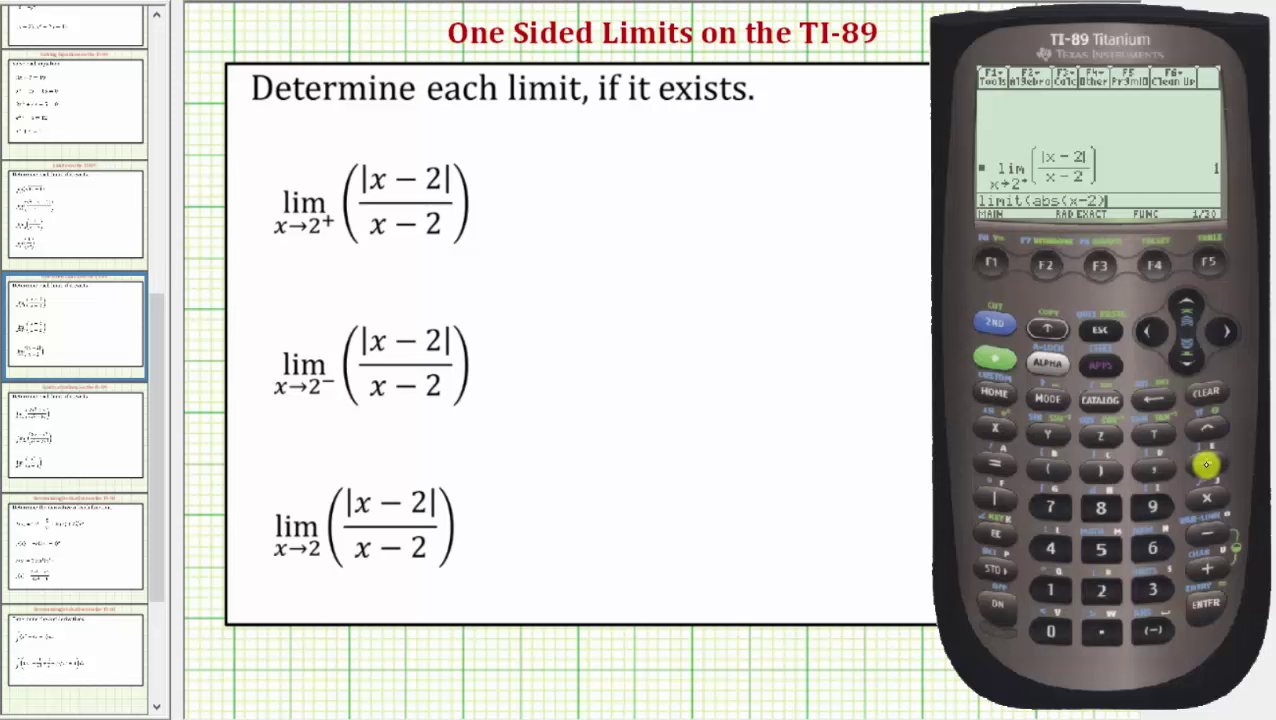
left_click(1051, 467)
left_click(1003, 430)
left_click(1210, 530)
left_click(1101, 589)
left_click(1101, 468)
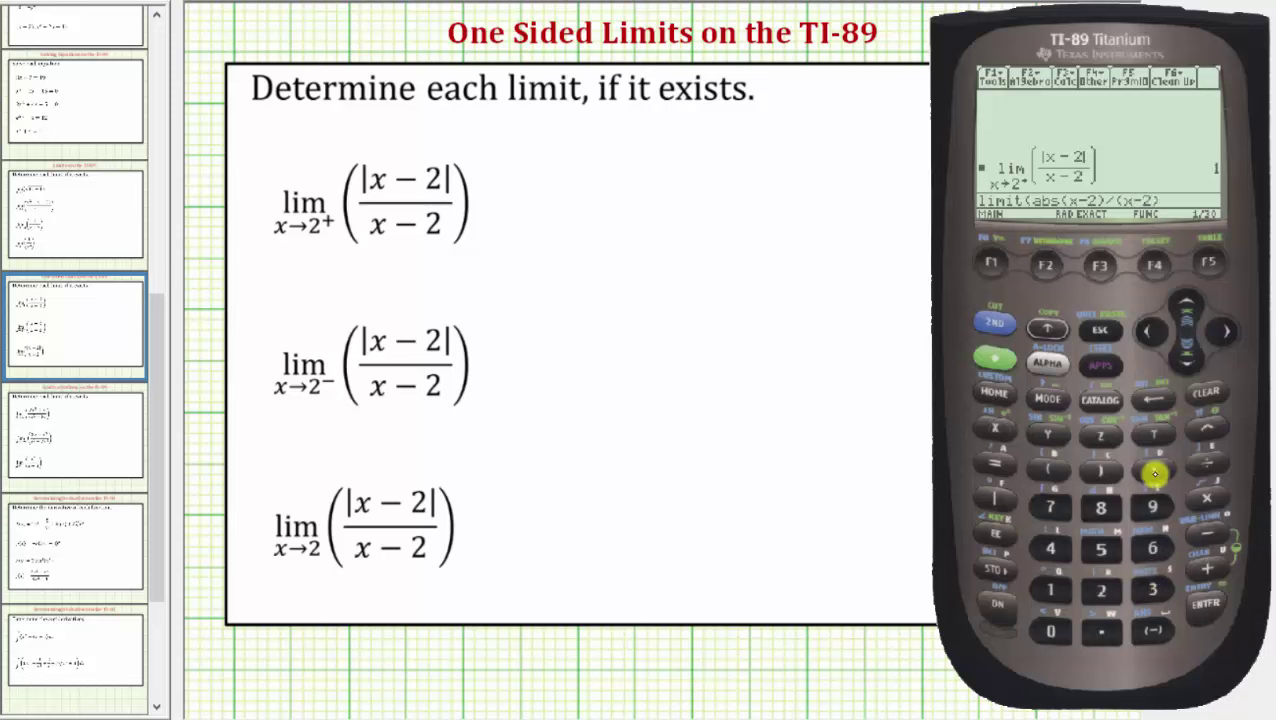
Add the arguments x, 2, -1 and evaluate the left-hand limit, which returns -1
left_click(1156, 471)
left_click(995, 428)
left_click(1156, 471)
left_click(1101, 589)
left_click(1157, 469)
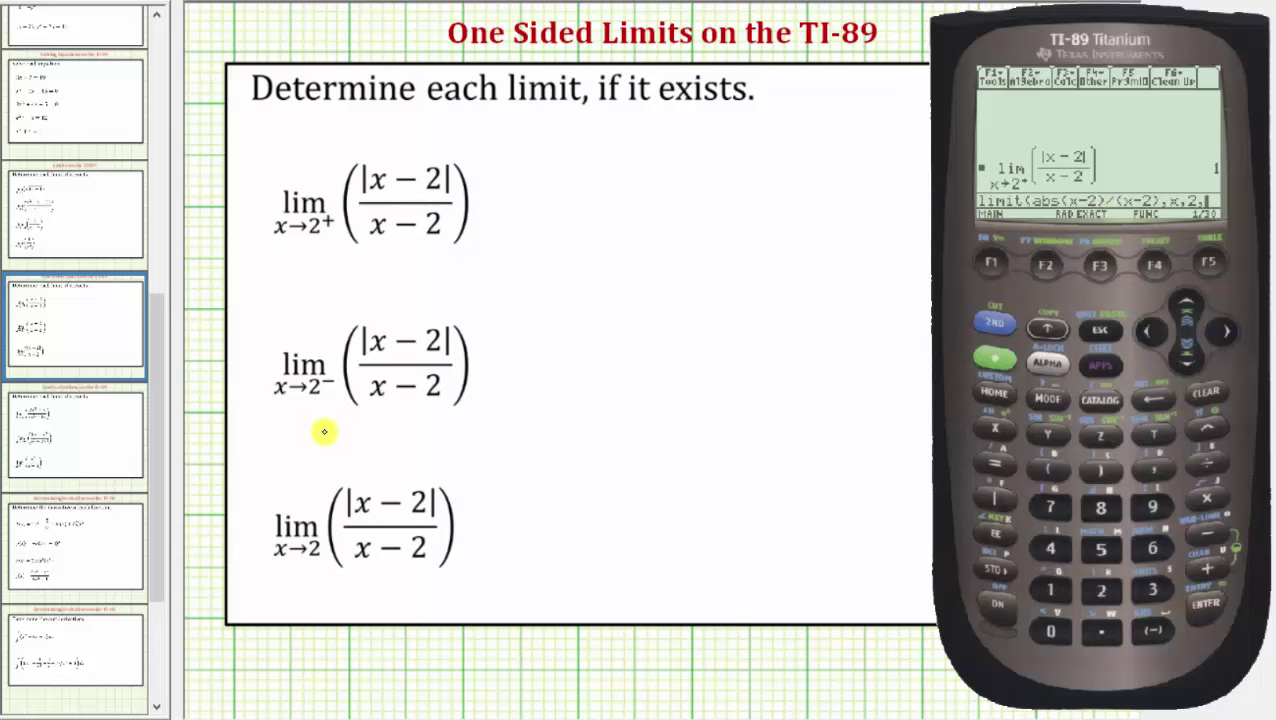
left_click(1152, 630)
left_click(1050, 590)
left_click(1152, 470)
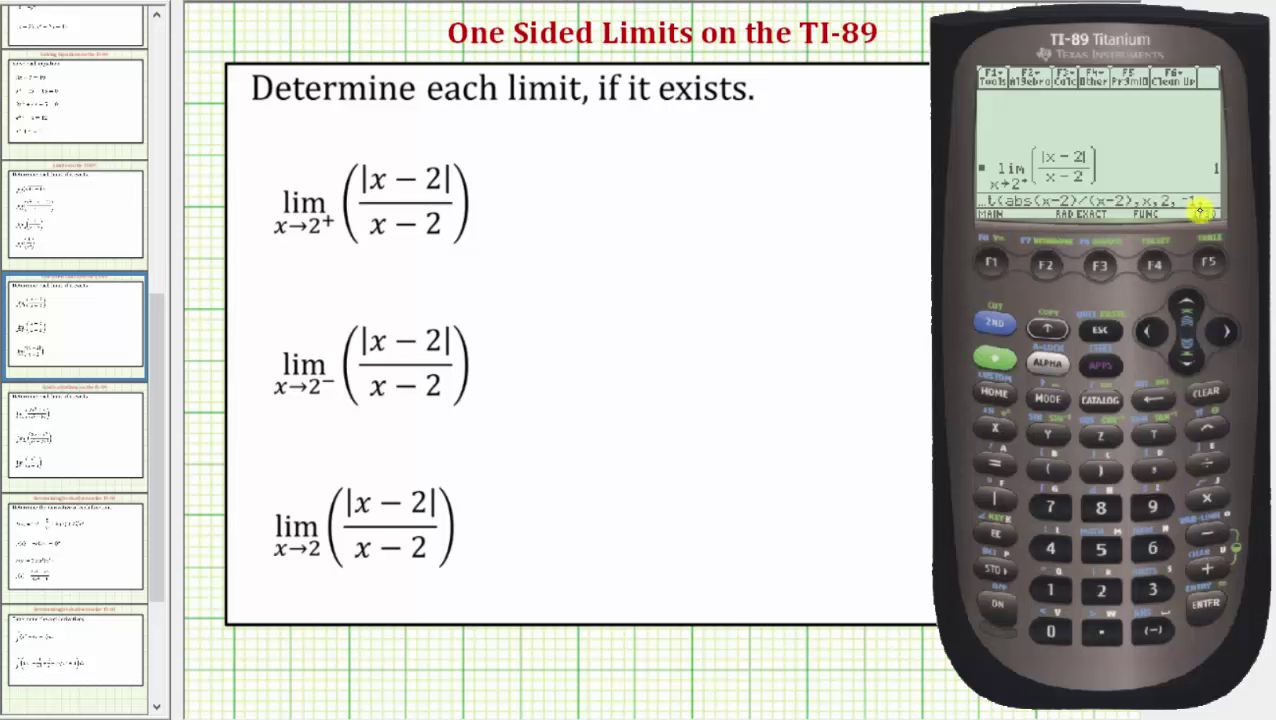
left_click(1154, 400)
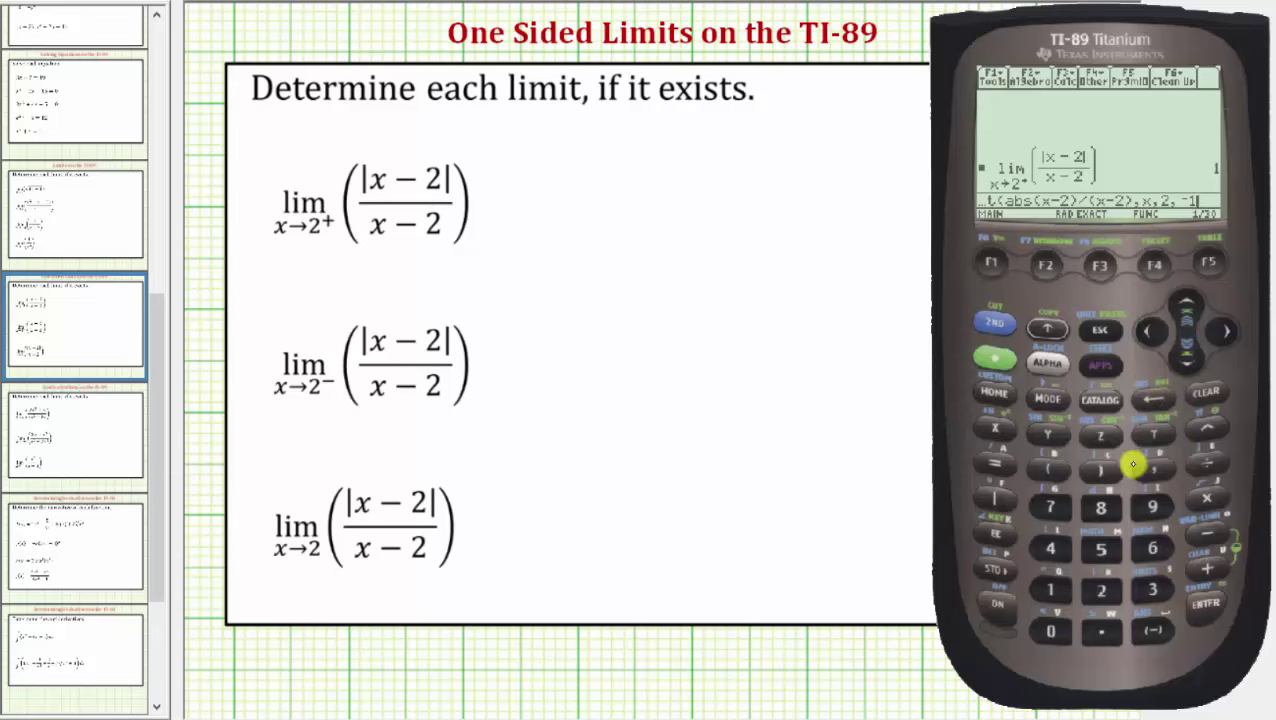
left_click(1100, 472)
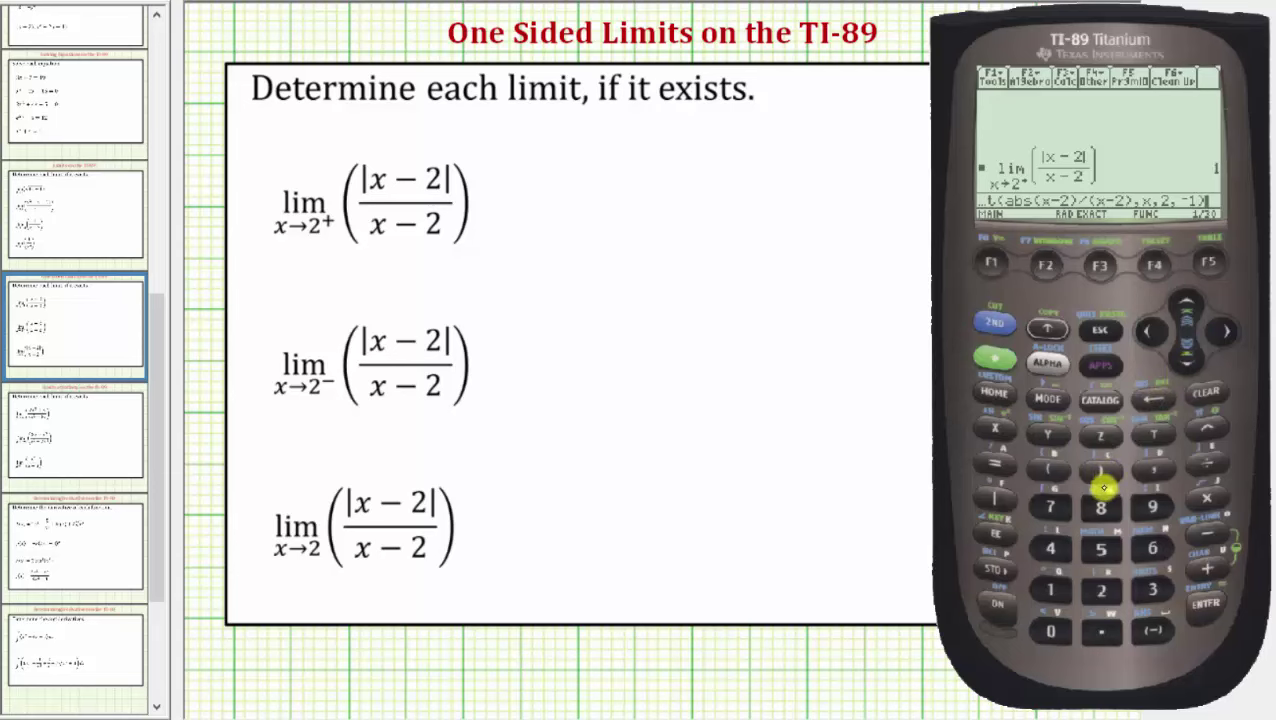
left_click(1208, 607)
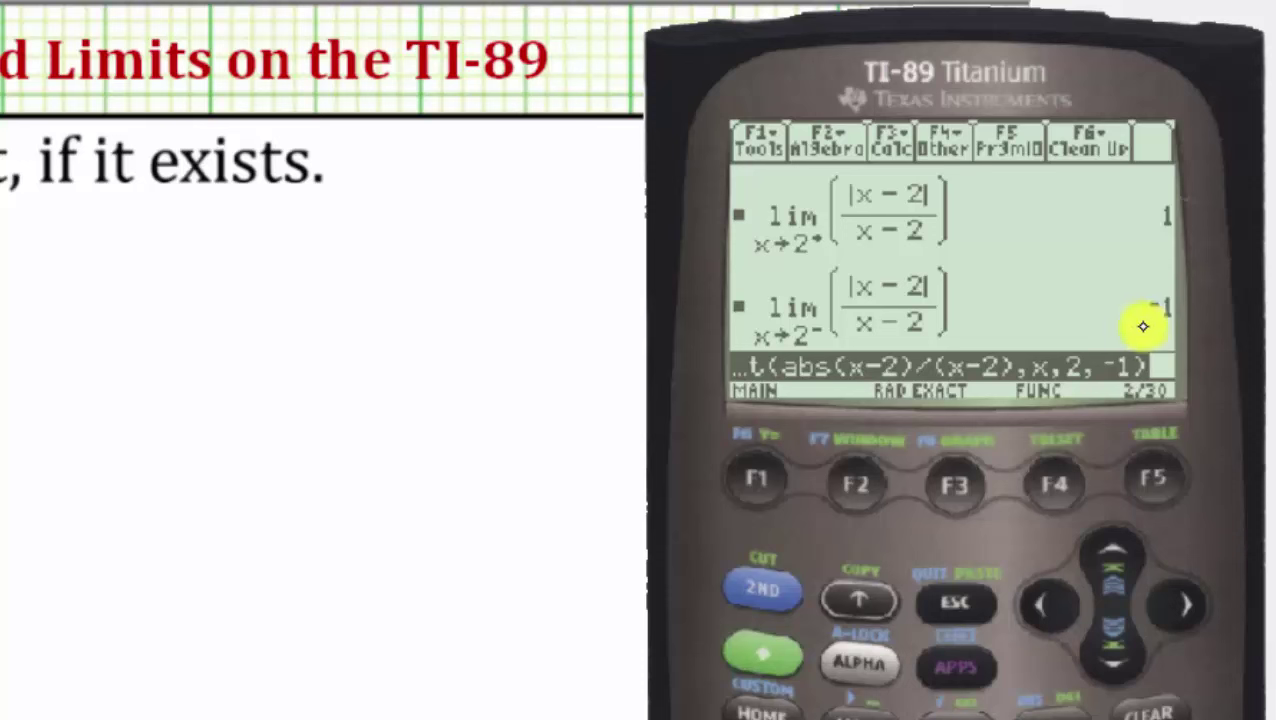
left_click(780, 646)
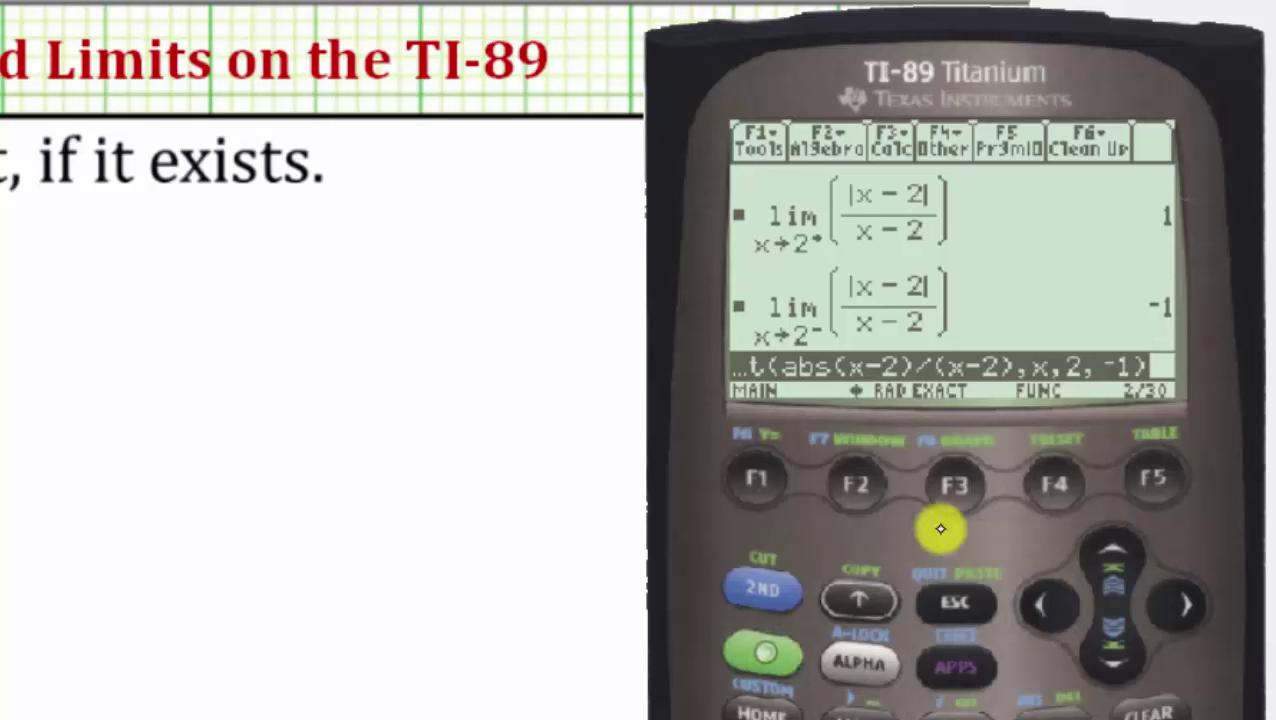
left_click(955, 487)
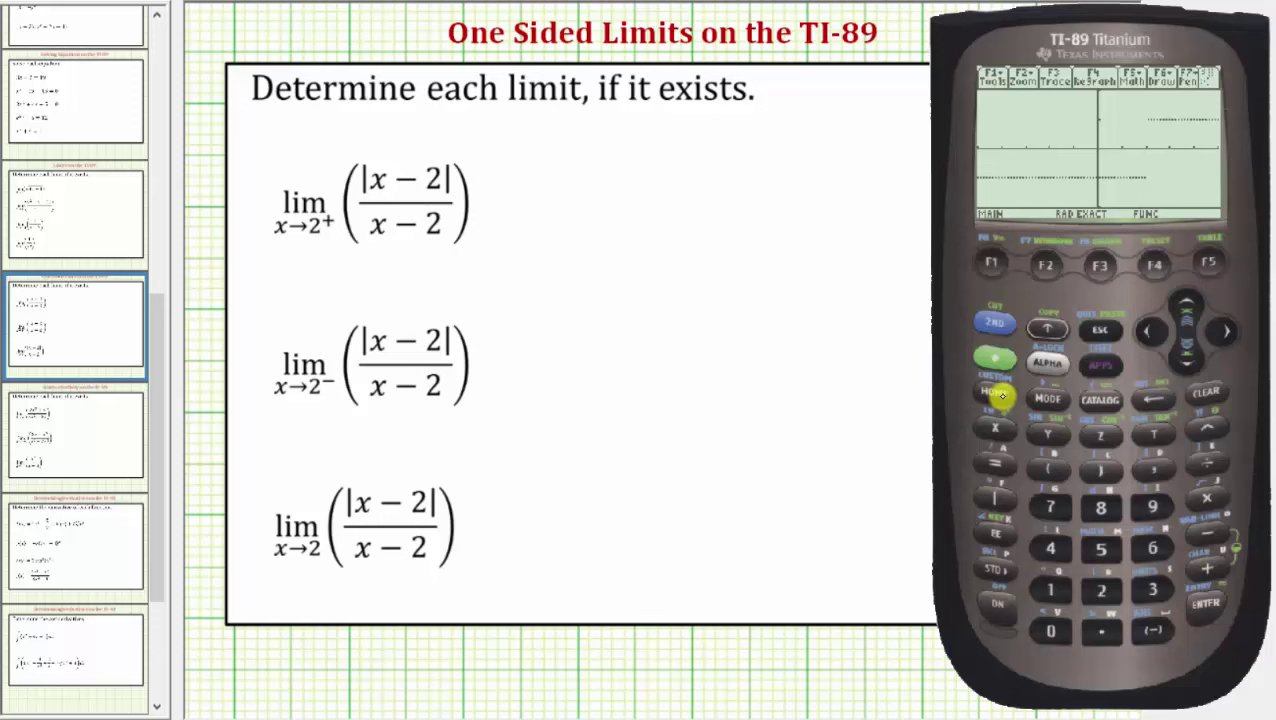
left_click(1003, 391)
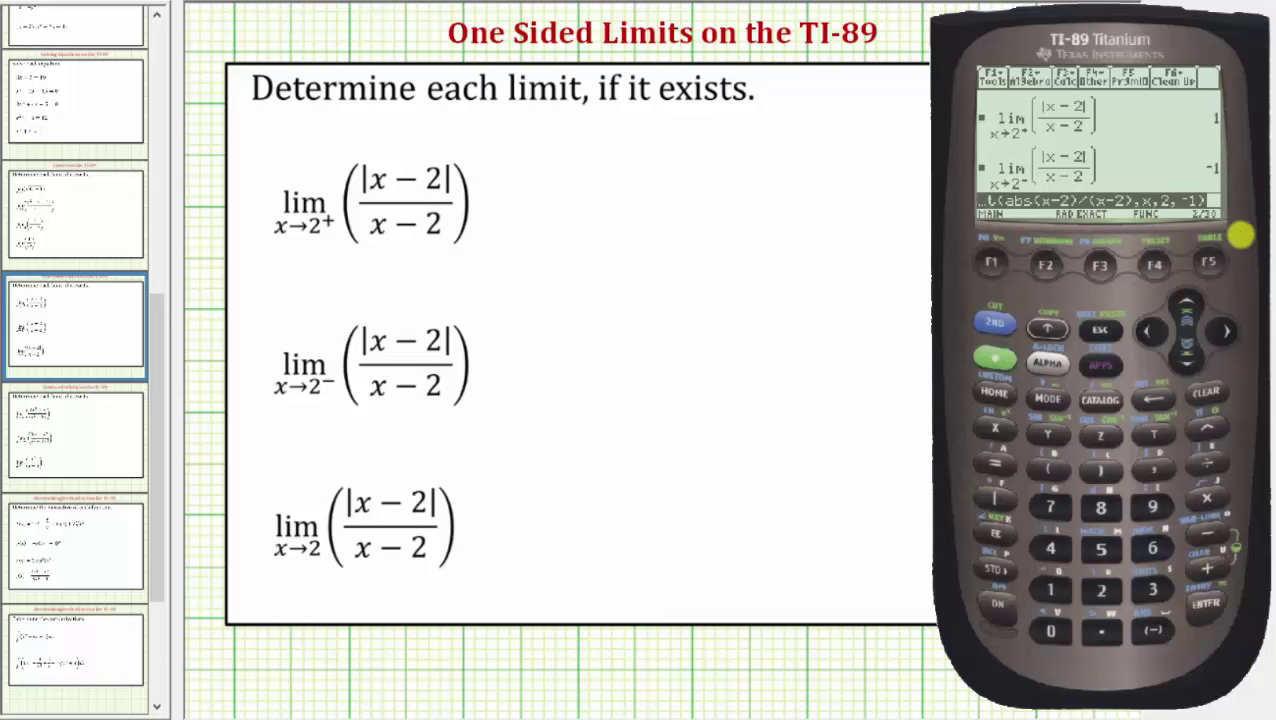
Edit the previous entry to drop the direction argument and evaluate, returning undef
left_click(1233, 331)
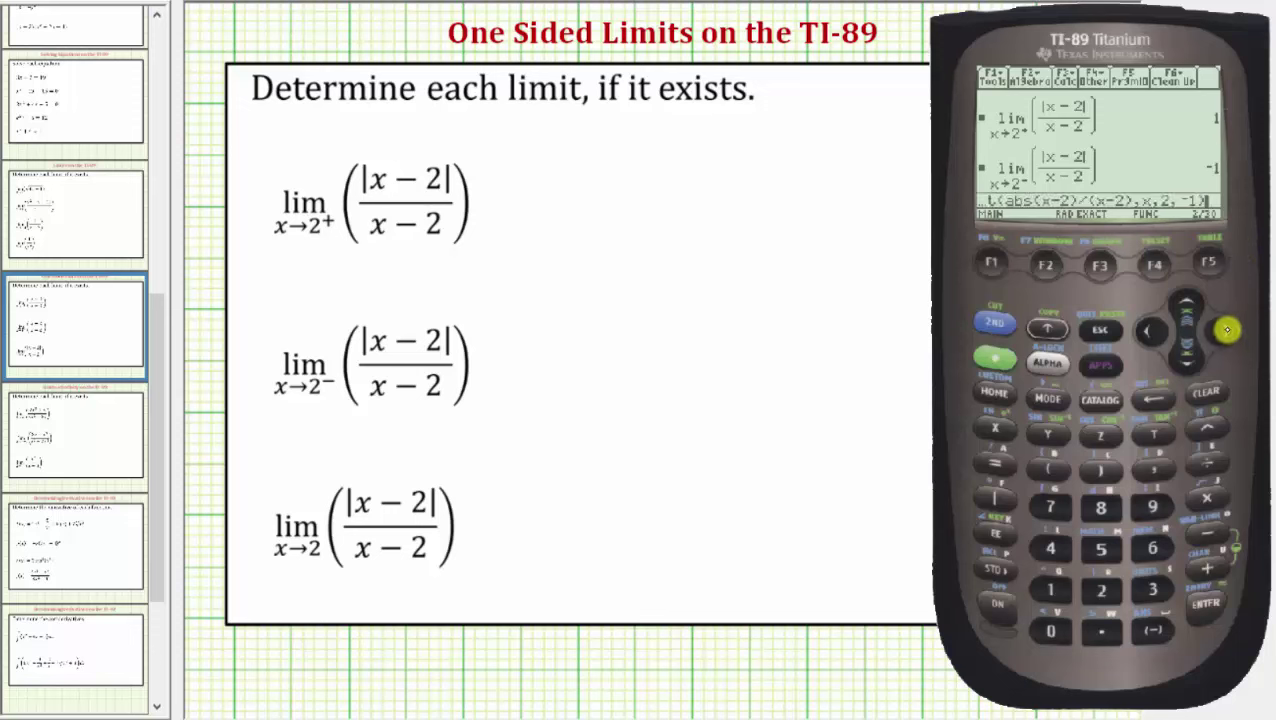
left_click(1153, 331)
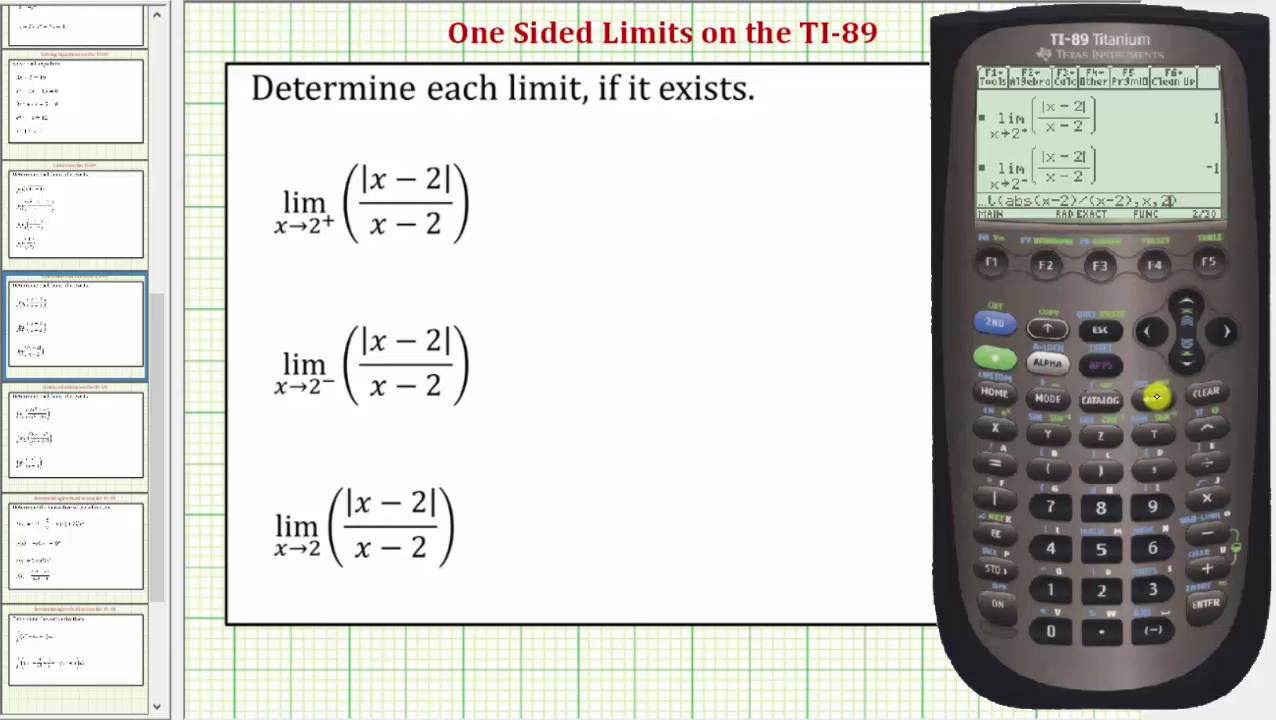
left_click(1212, 604)
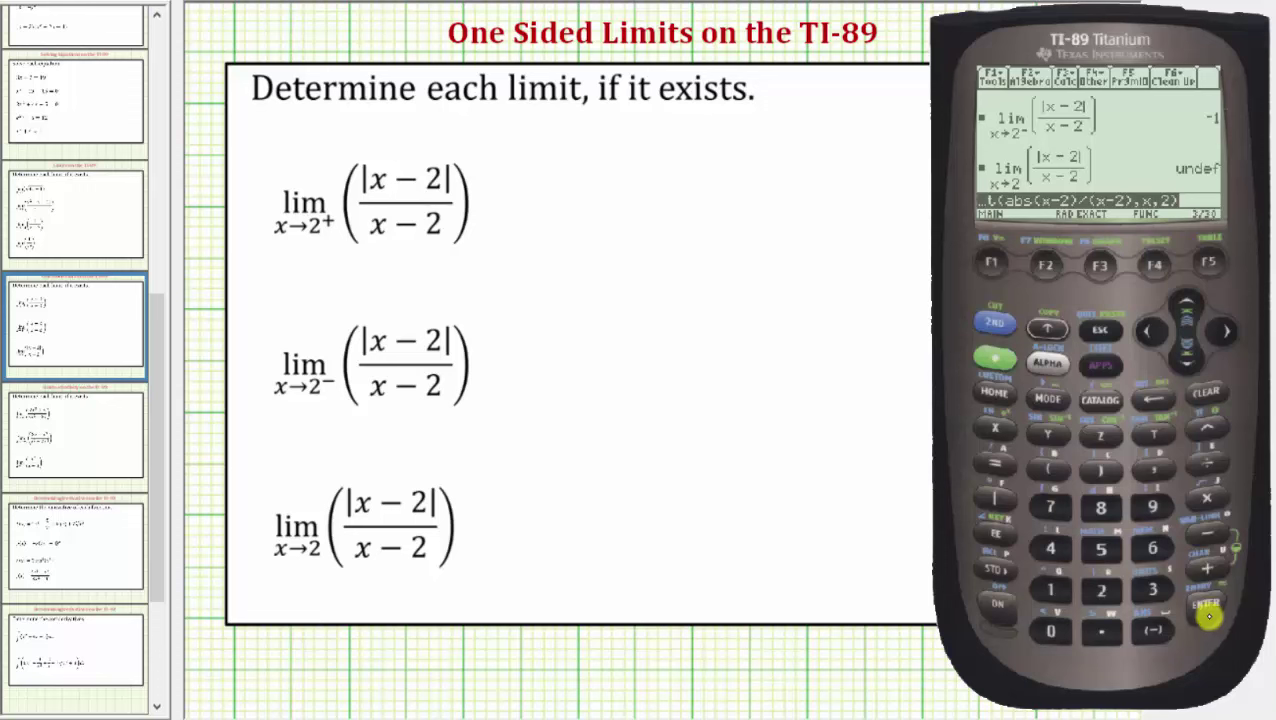